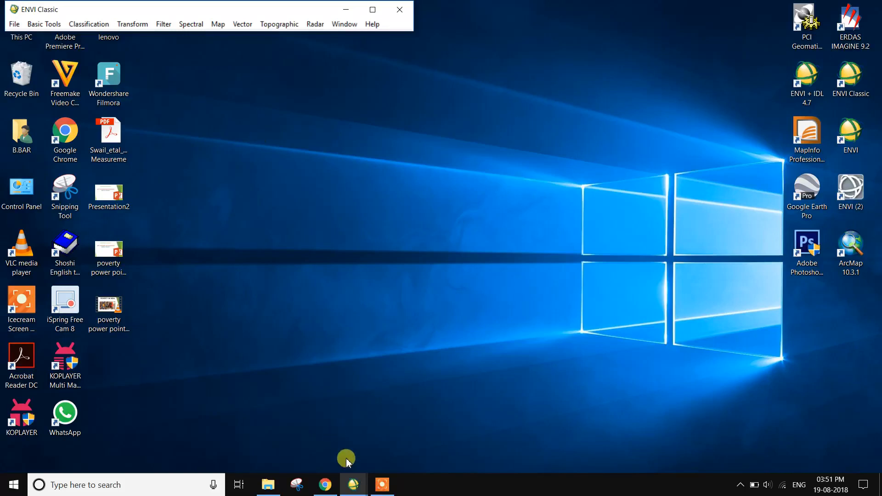
pyautogui.click(15, 25)
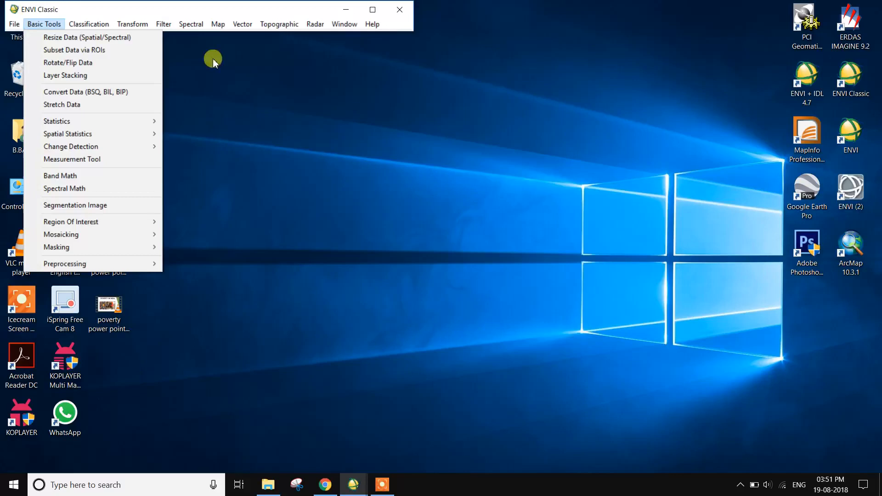
pyautogui.click(235, 79)
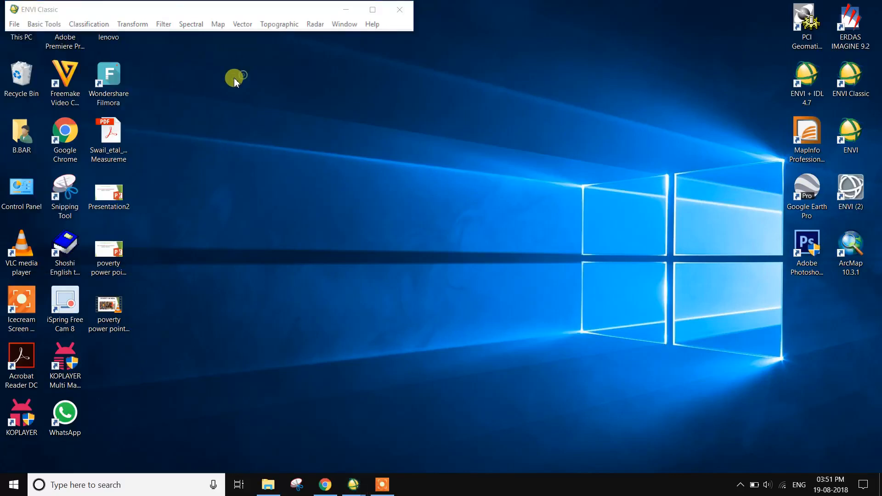
# Start Layer Stacking from the basic tools and set the output map projection to UTM.
pyautogui.click(52, 25)
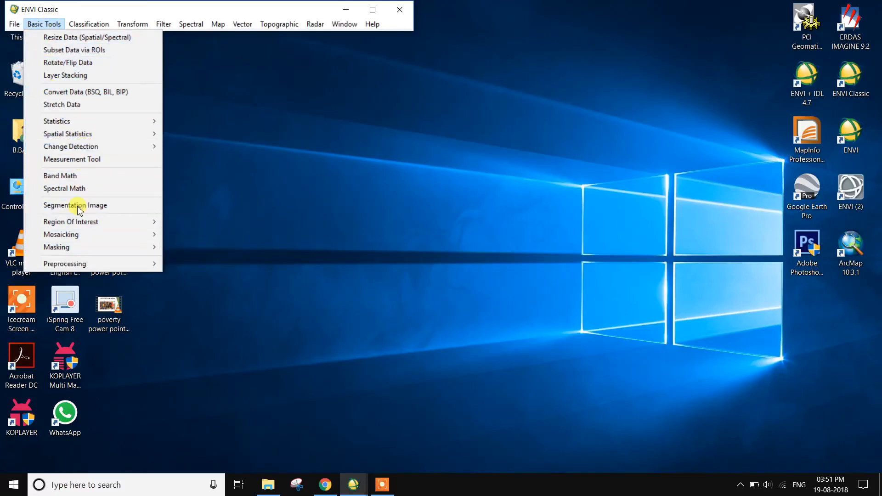
pyautogui.moveTo(80, 227)
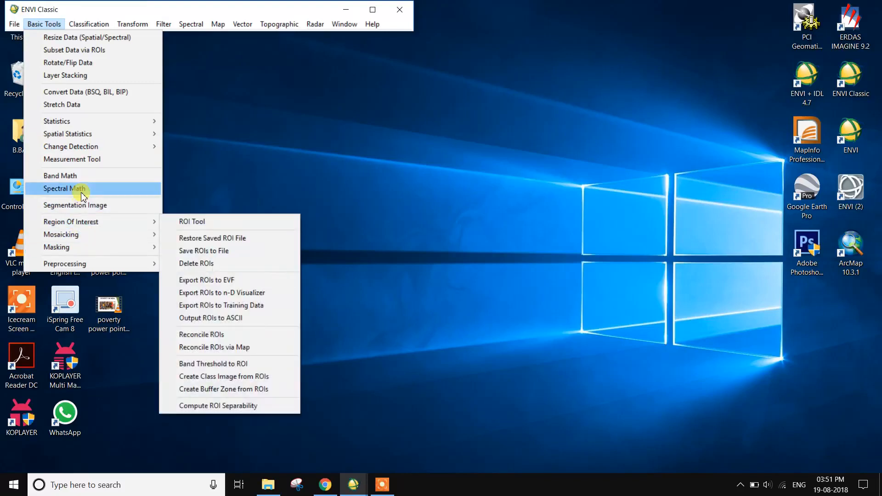
pyautogui.click(84, 75)
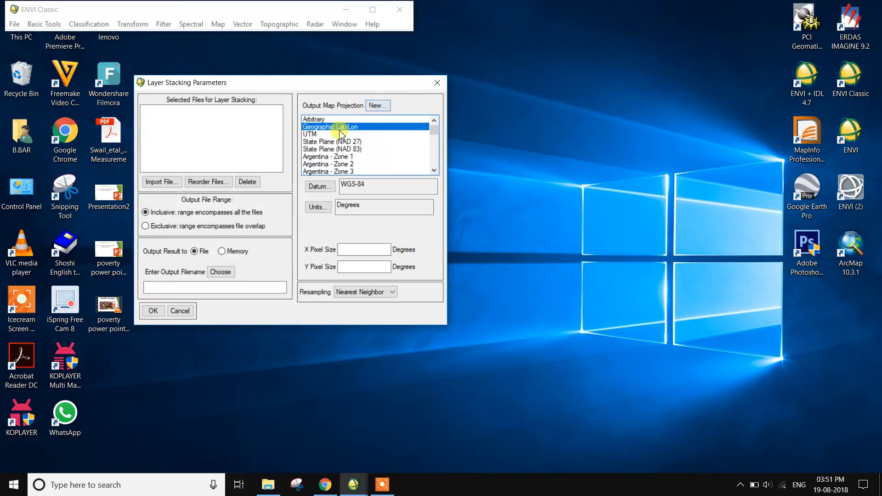
pyautogui.click(317, 135)
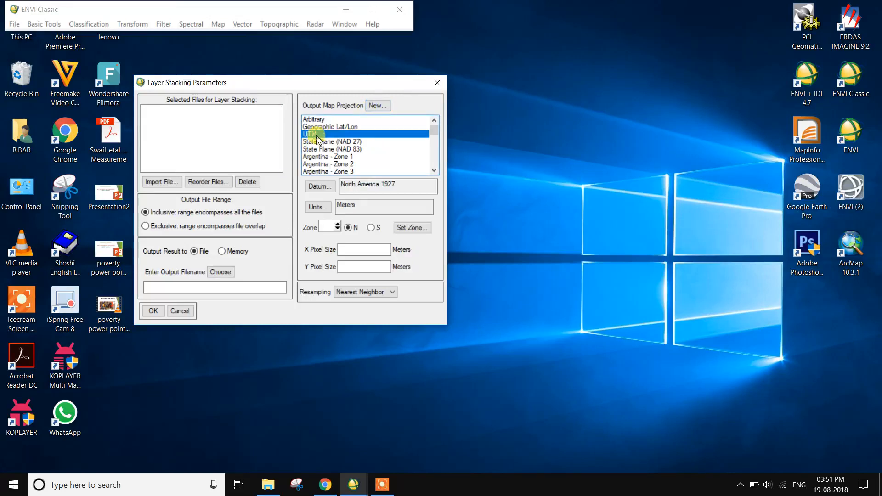
# Set the datum of the UTM output projection to WGS-84.
pyautogui.click(324, 192)
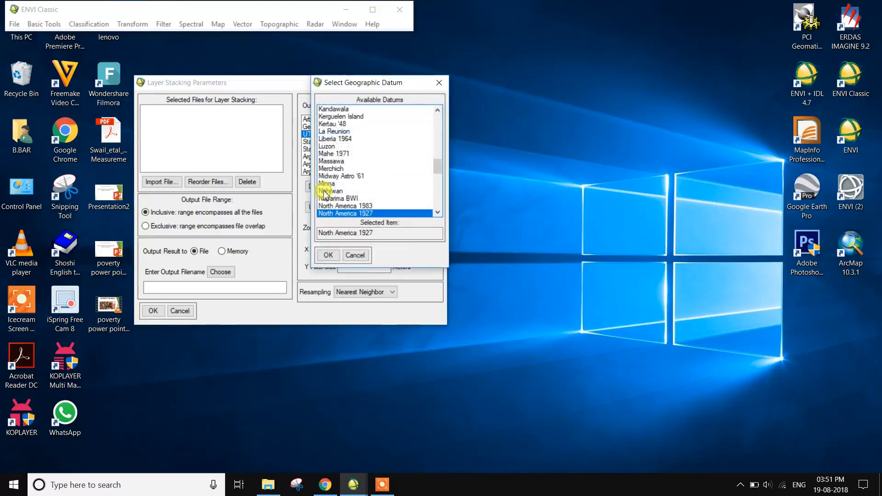
pyautogui.scroll(-3, 374, 205)
pyautogui.scroll(-8, 376, 205)
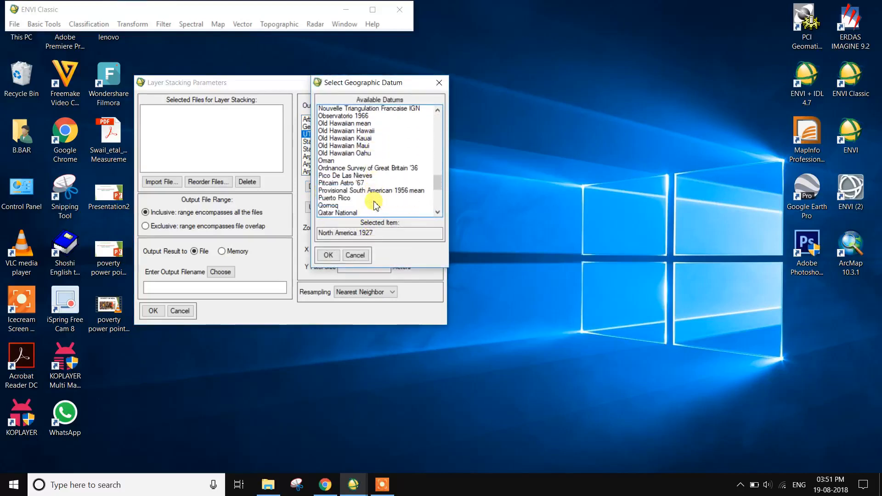
pyautogui.scroll(-2, 376, 205)
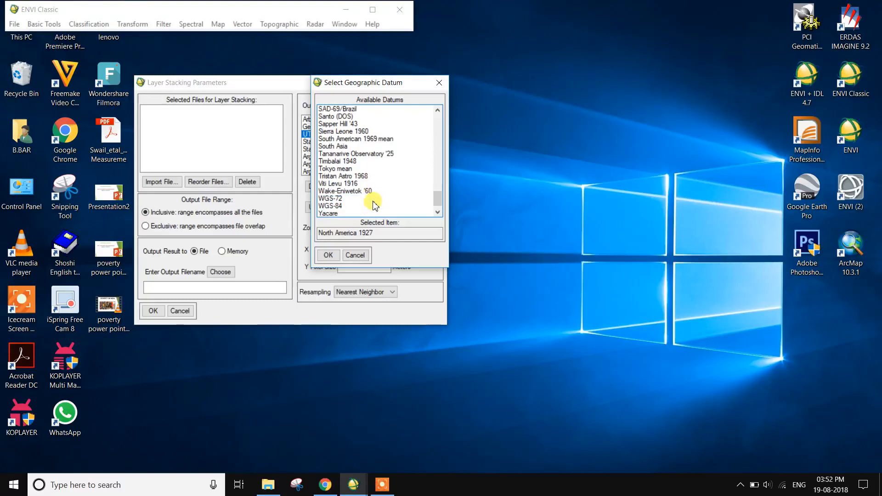
pyautogui.click(340, 206)
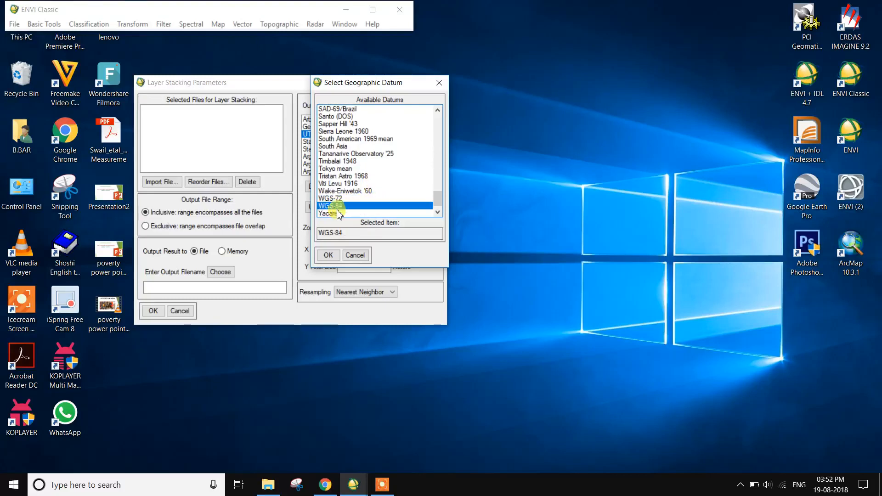
pyautogui.click(323, 254)
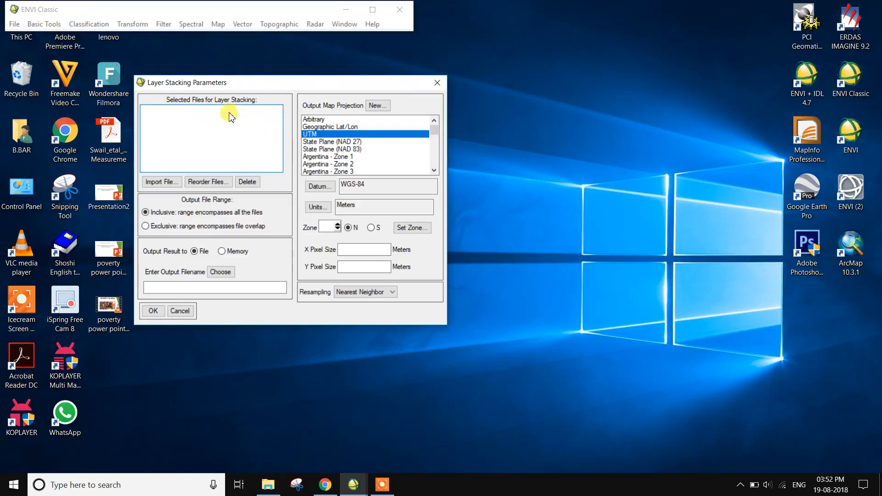
# Start importing a new input file and browse on drive D through REMOTE SENSING AND GIS, landsat 8 row data and SOUTH 24 PARGANA to the 138 45 2014 folder.
pyautogui.click(162, 182)
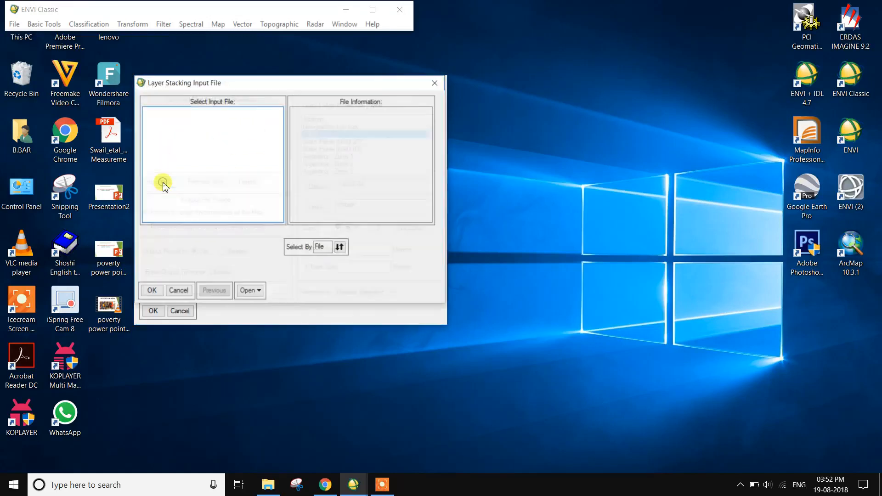
pyautogui.click(252, 292)
pyautogui.click(271, 317)
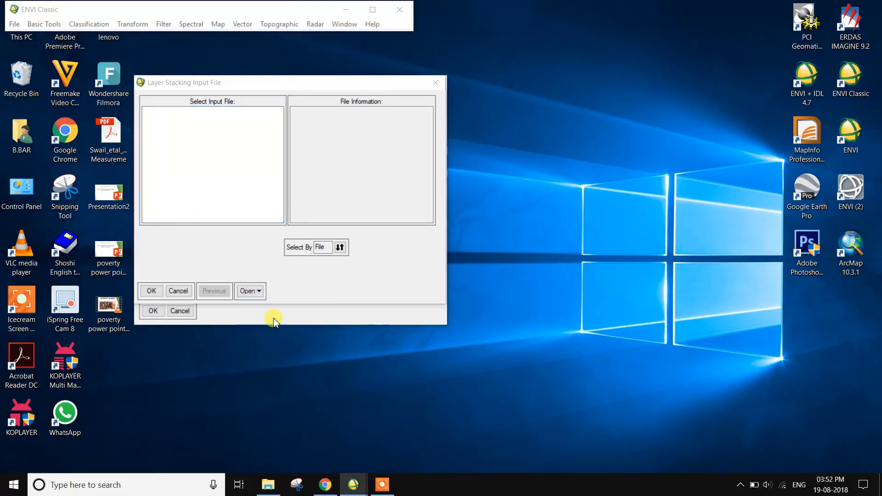
pyautogui.click(205, 281)
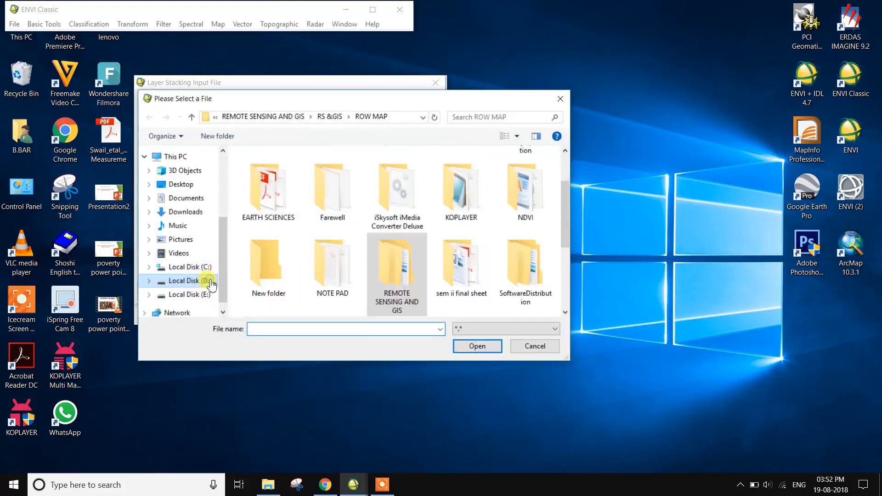
pyautogui.doubleClick(396, 280)
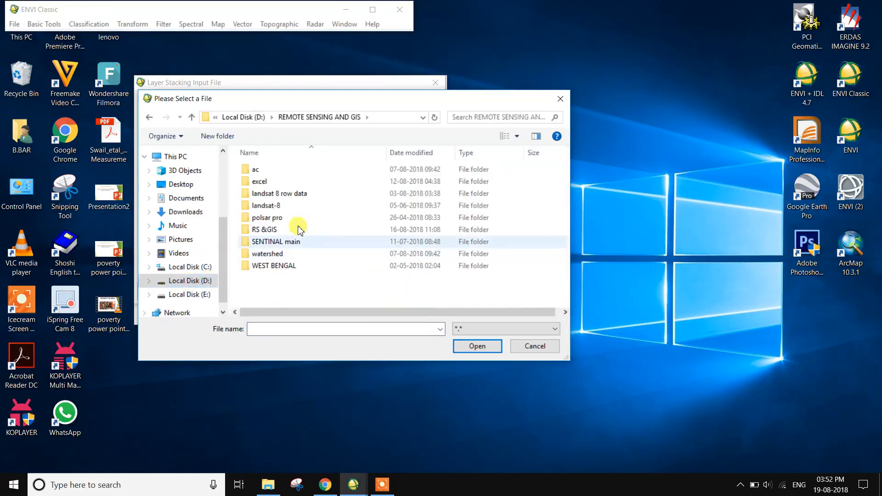
pyautogui.doubleClick(284, 193)
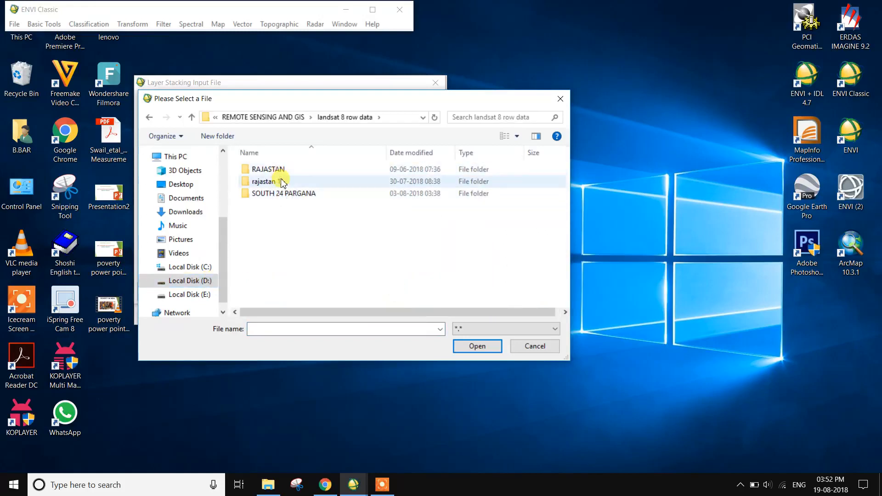
pyautogui.doubleClick(283, 192)
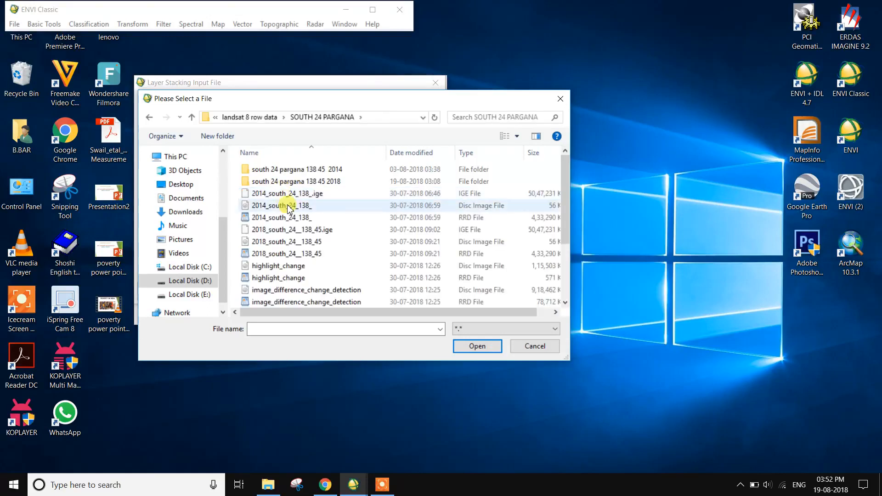
pyautogui.doubleClick(308, 168)
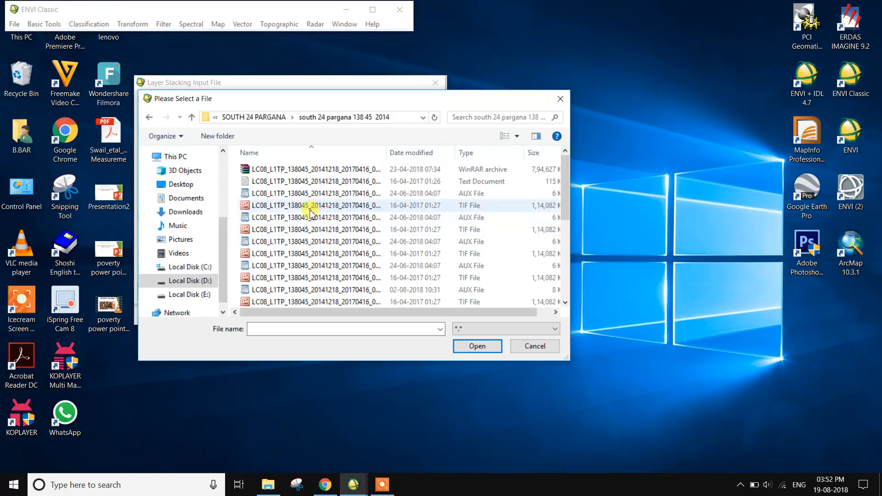
pyautogui.moveTo(360, 314); pyautogui.dragTo(345, 303)
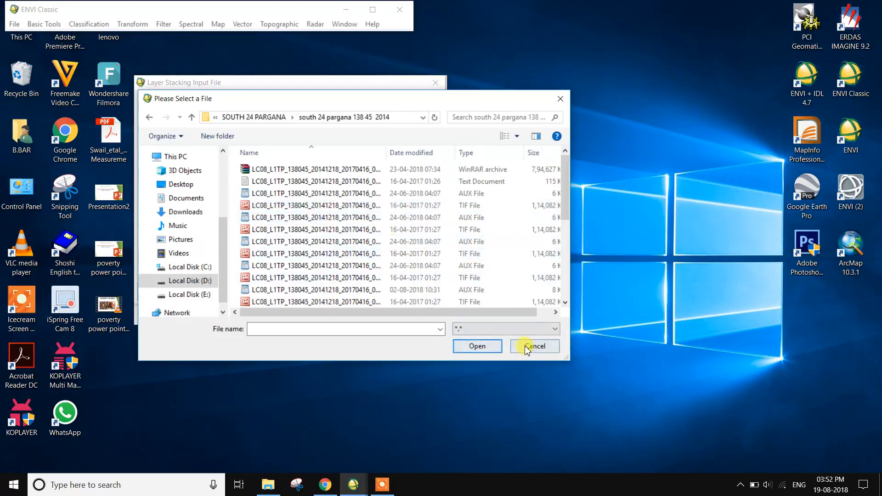
pyautogui.click(382, 484)
pyautogui.click(583, 472)
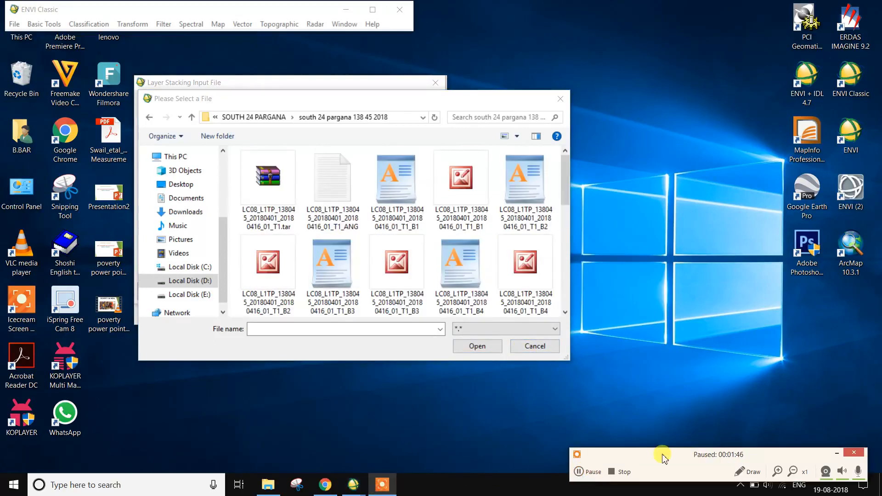
pyautogui.click(837, 453)
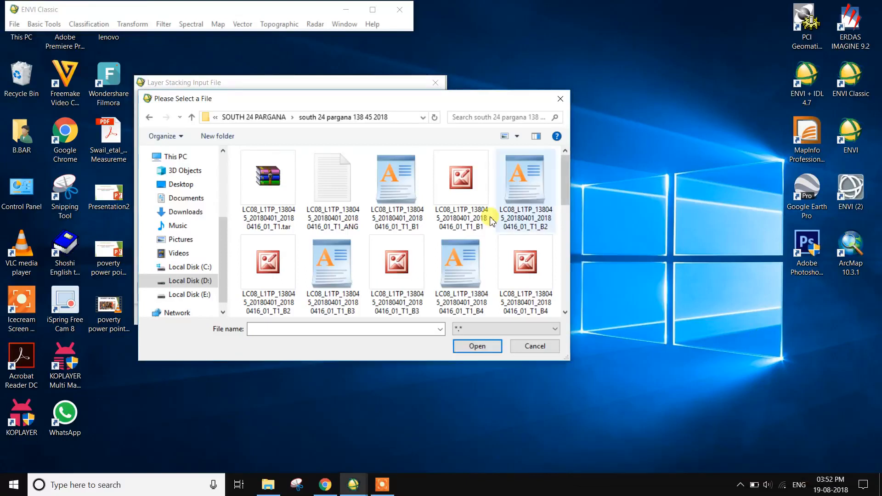
# Open the band 1 and band 2 TIFF images (T1_B1 and T1_B2) from the south 24 pargana 138 45 2018 folder as input files.
pyautogui.click(457, 214)
pyautogui.click(473, 350)
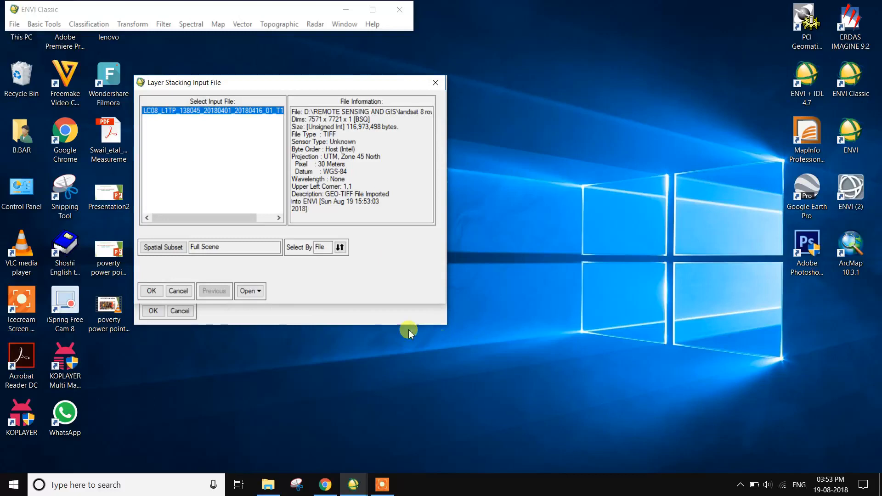
pyautogui.click(255, 294)
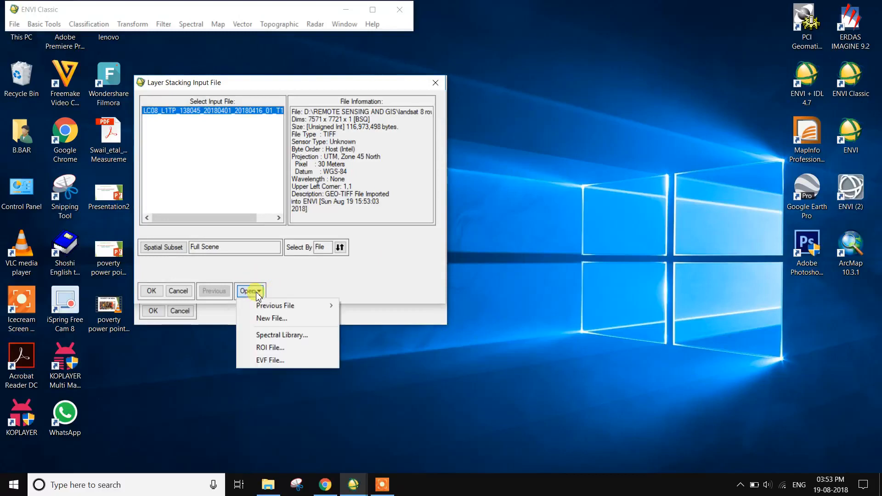
pyautogui.click(274, 324)
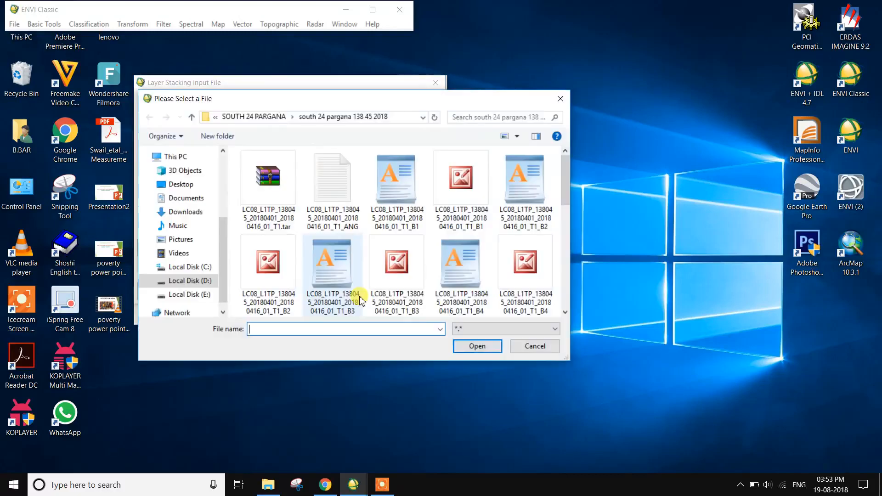
pyautogui.click(257, 294)
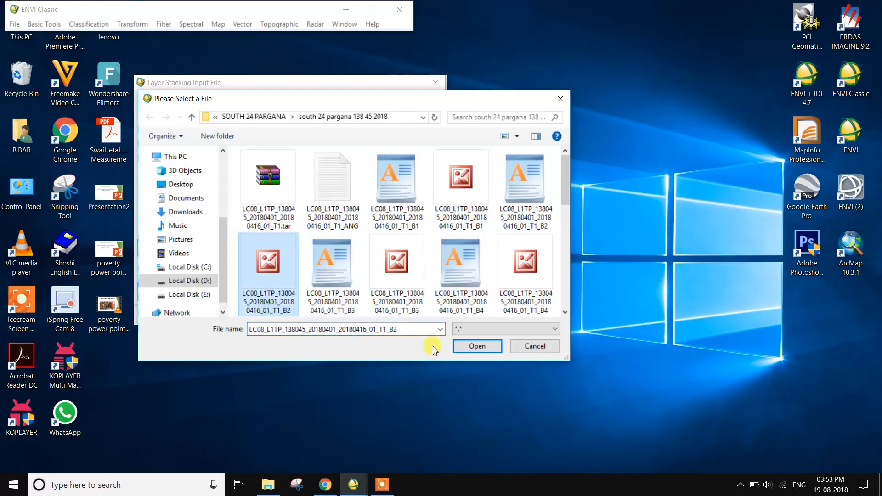
pyautogui.click(466, 350)
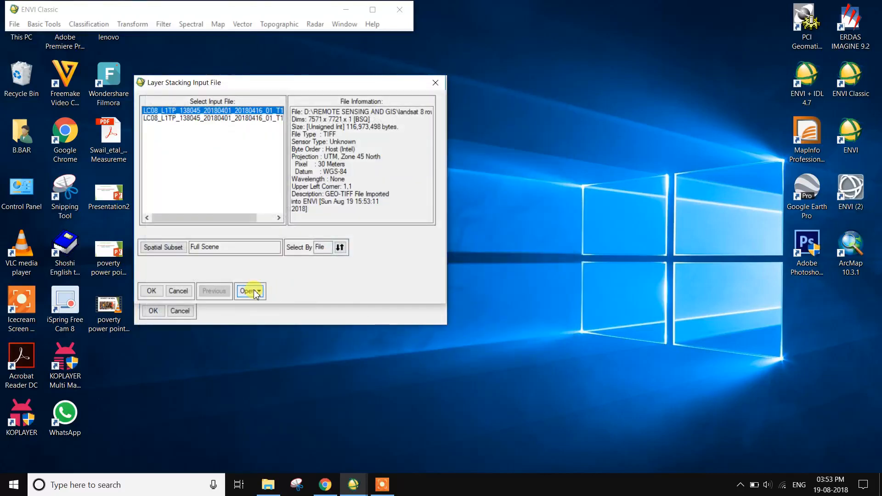
# Add the band 3 and band 4 TIFF images (T1_B3 and T1_B4) of the 2018 scene to the input file list.
pyautogui.click(256, 291)
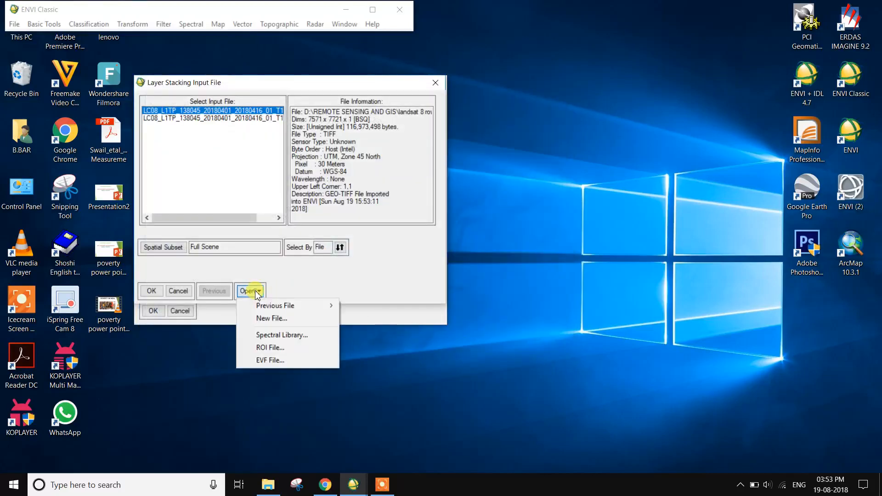
pyautogui.click(278, 315)
pyautogui.click(399, 296)
pyautogui.click(479, 349)
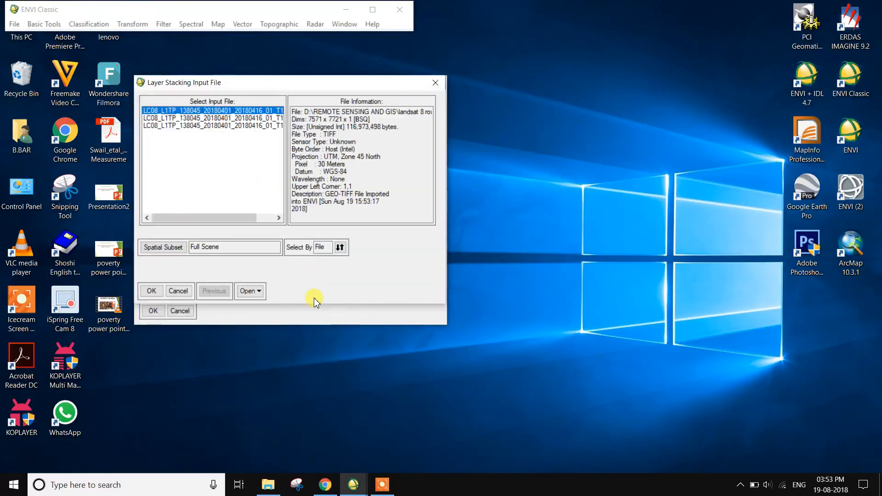
pyautogui.click(249, 291)
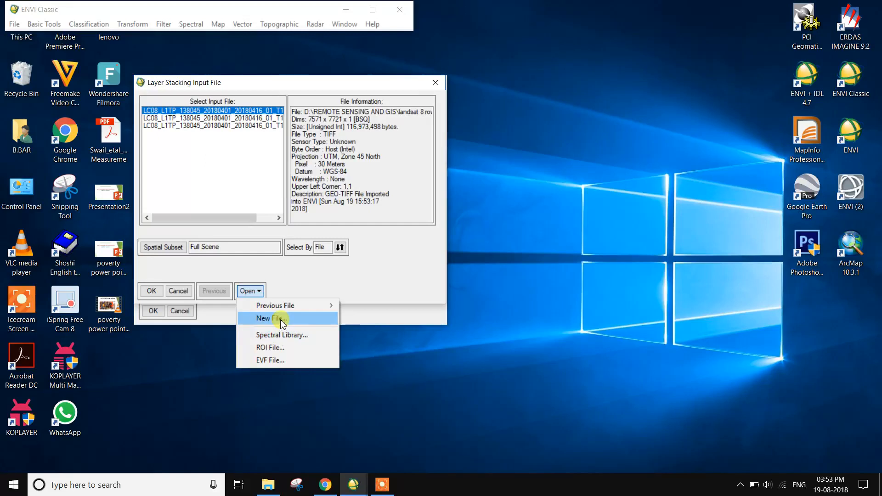
pyautogui.click(278, 318)
pyautogui.click(521, 290)
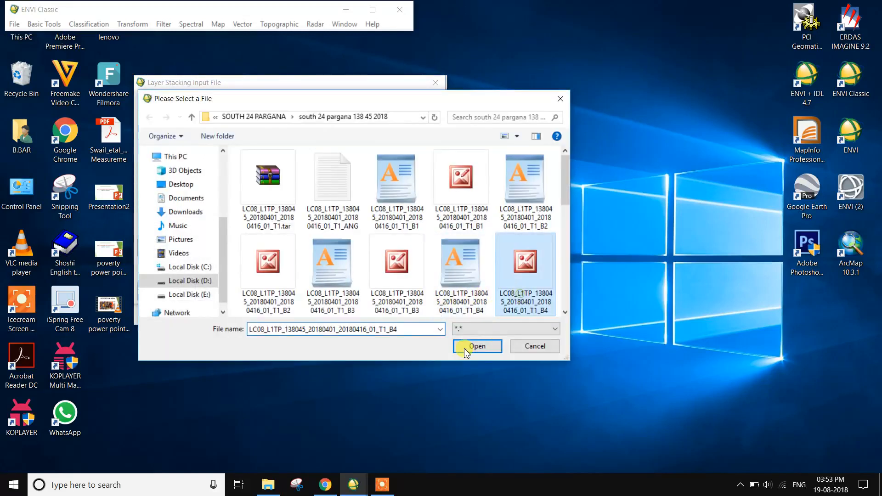
pyautogui.click(465, 352)
# Add the band 5 TIFF image (T1_B5) of the 2018 scene to the input file list.
pyautogui.click(250, 292)
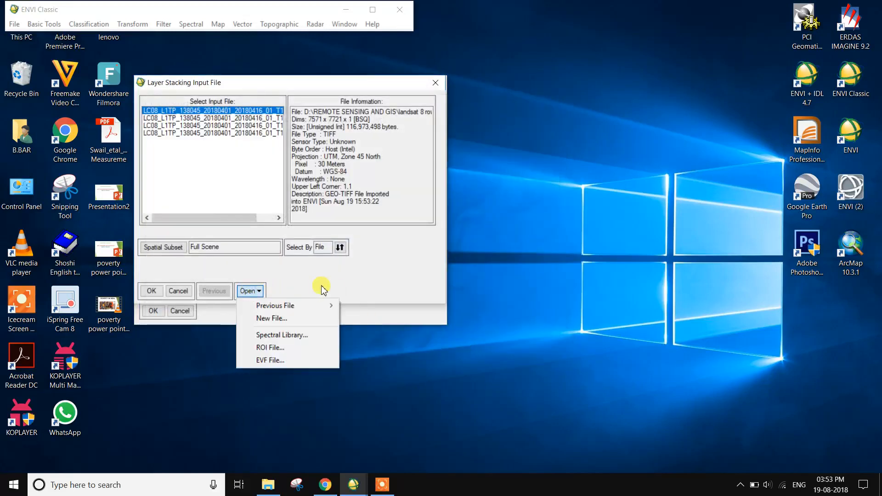
pyautogui.click(307, 318)
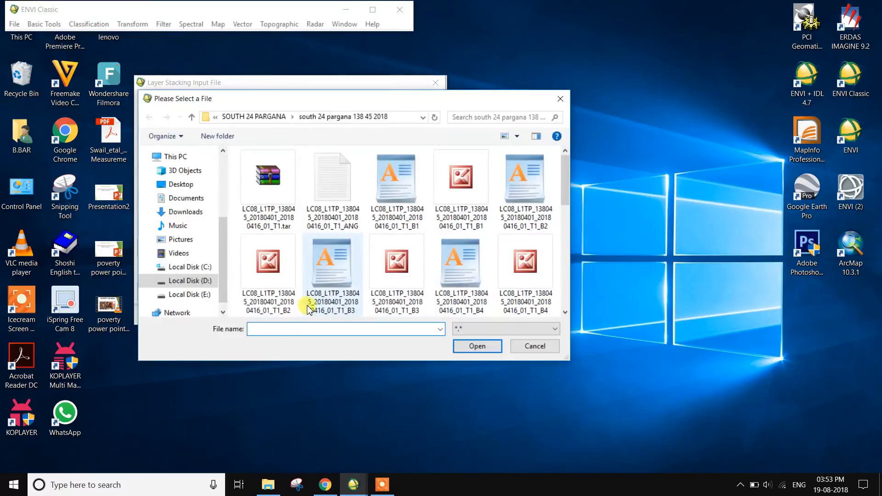
pyautogui.scroll(-1, 307, 309)
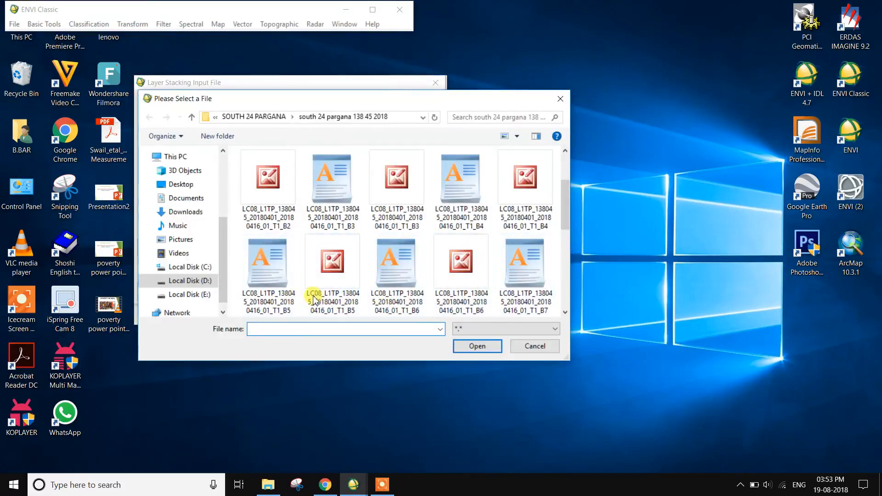
pyautogui.click(332, 294)
pyautogui.click(477, 346)
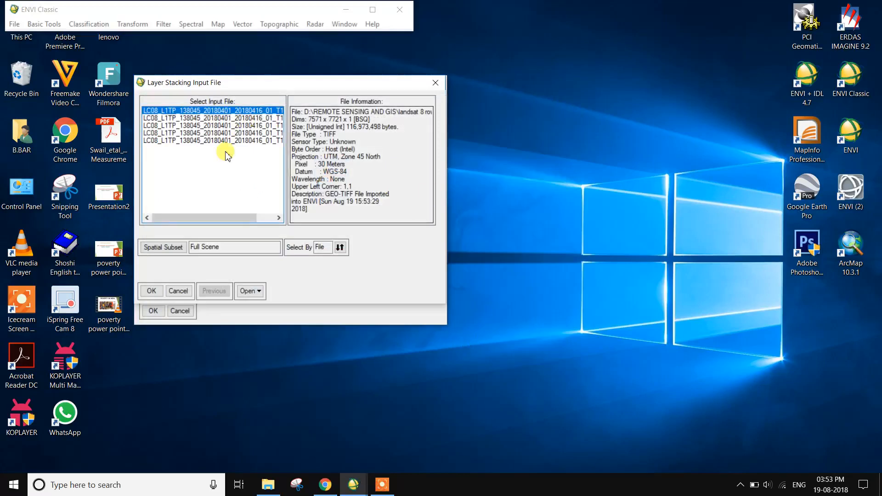
# Select all five loaded band images in the layer stacking input file list.
pyautogui.moveTo(224, 152); pyautogui.dragTo(218, 117)
pyautogui.moveTo(225, 154); pyautogui.dragTo(216, 99)
pyautogui.click(258, 142)
pyautogui.moveTo(260, 145); pyautogui.dragTo(259, 115)
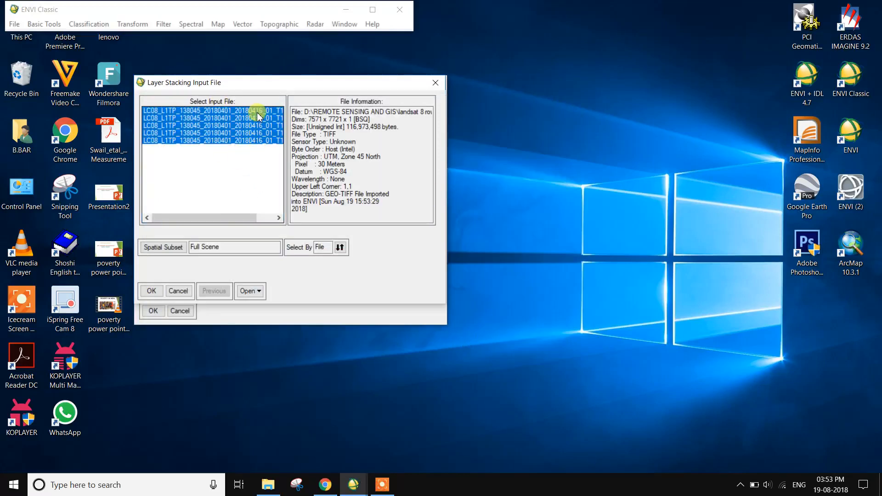
# Import the five selected band images and stack them into an output file named LAYER STACK2 in the REGISTRATION folder.
pyautogui.click(156, 291)
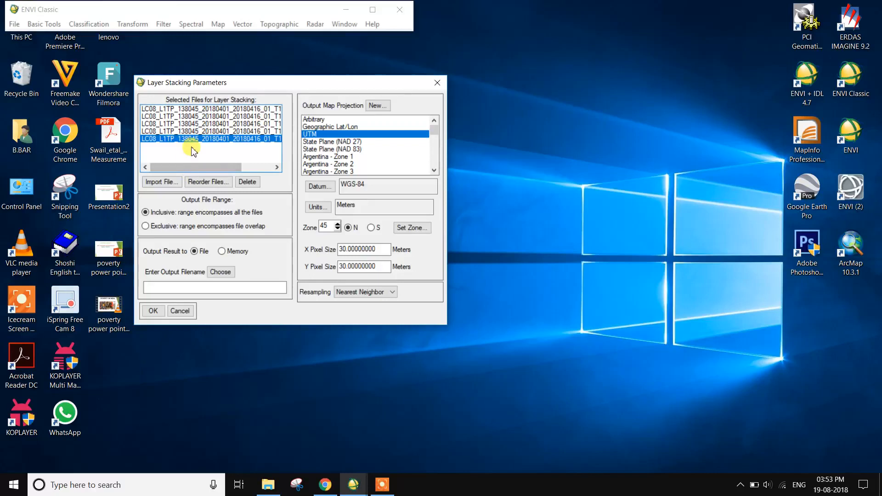
pyautogui.moveTo(191, 146); pyautogui.dragTo(195, 105)
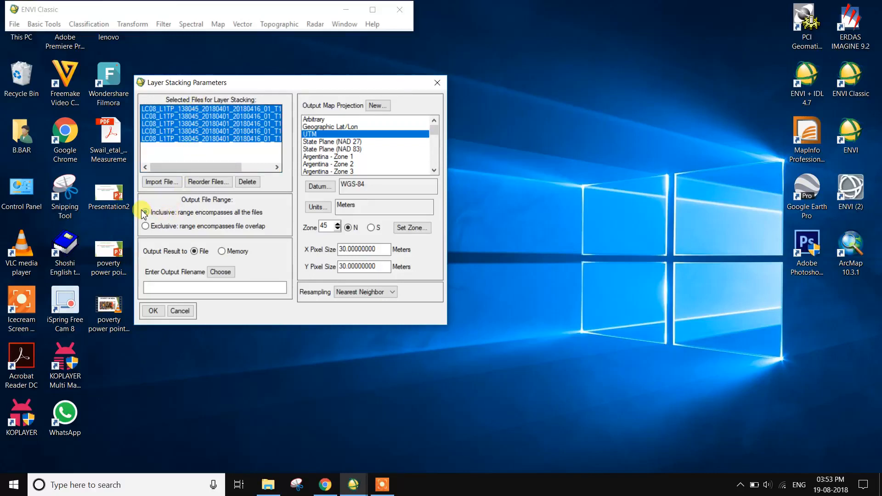
pyautogui.click(222, 271)
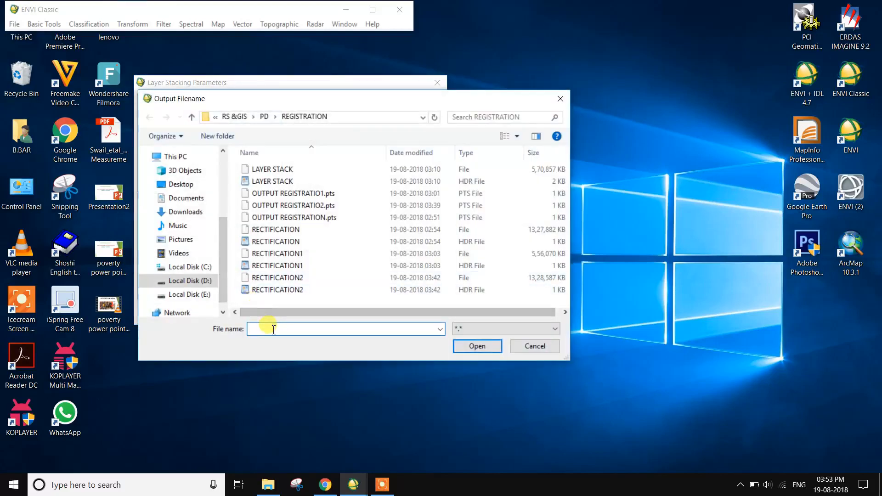
pyautogui.click(277, 176)
pyautogui.click(305, 326)
pyautogui.click(309, 328)
pyautogui.write('2')
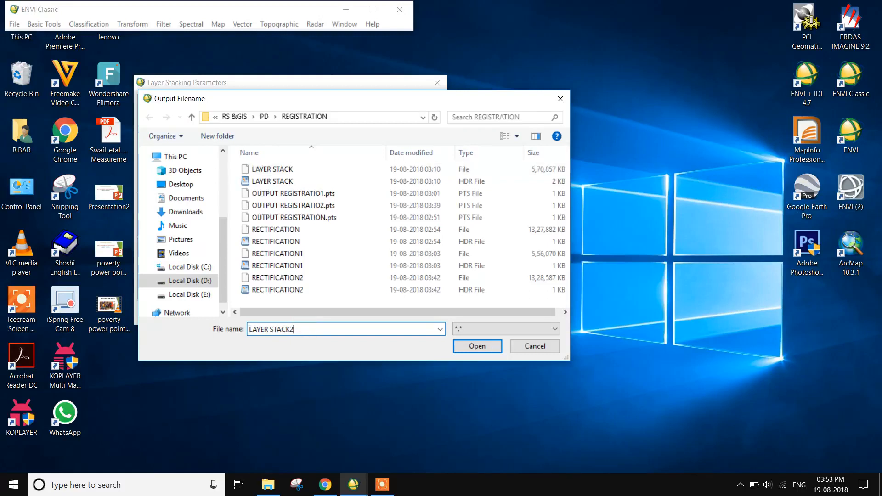
pyautogui.click(483, 346)
pyautogui.click(152, 311)
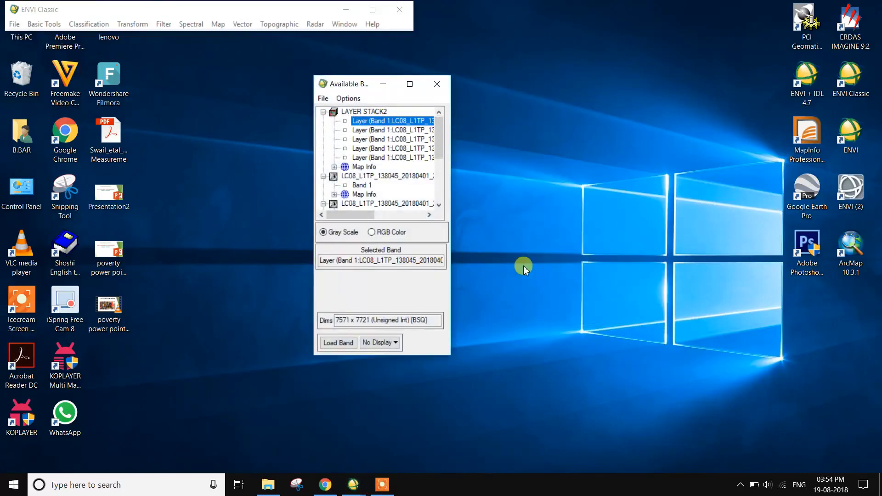
# Load the band 5 layer of LAYER STACK2 as a gray scale image in a display and view the river delta area.
pyautogui.click(393, 179)
pyautogui.click(344, 343)
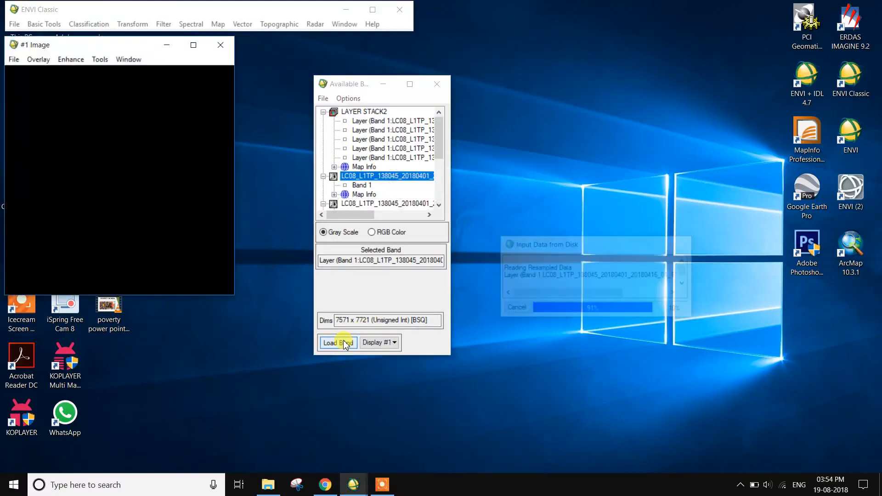
pyautogui.click(43, 358)
pyautogui.click(79, 356)
pyautogui.click(82, 380)
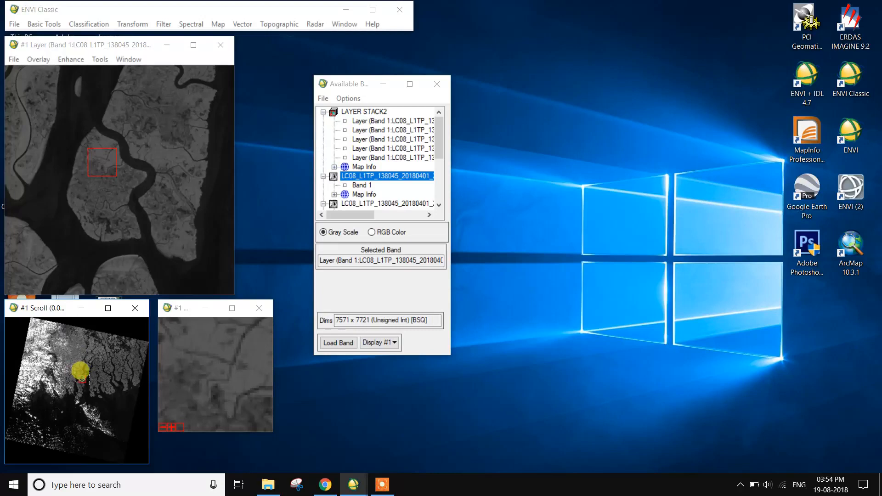
pyautogui.click(87, 370)
pyautogui.click(84, 357)
pyautogui.click(98, 361)
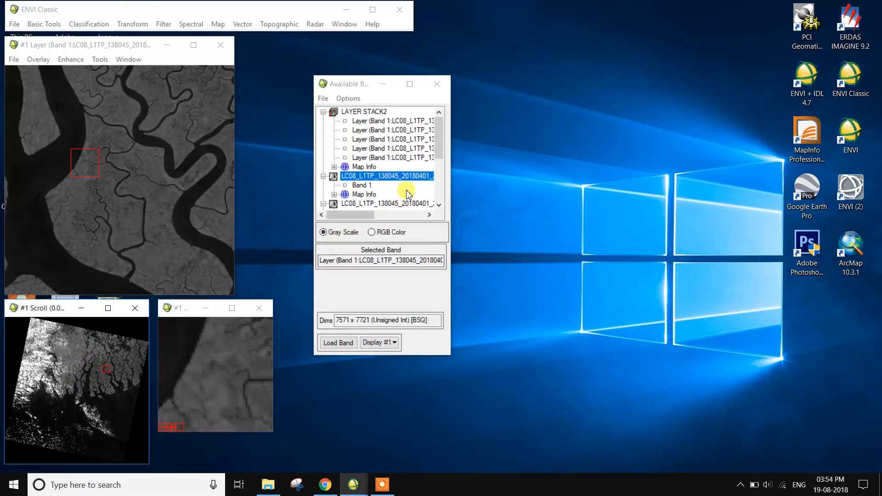
# Load LAYER STACK2 as an RGB composite of bands 5, 4 and 3 in a new display and view the northeastern part of the scene.
pyautogui.moveTo(367, 218); pyautogui.dragTo(418, 219)
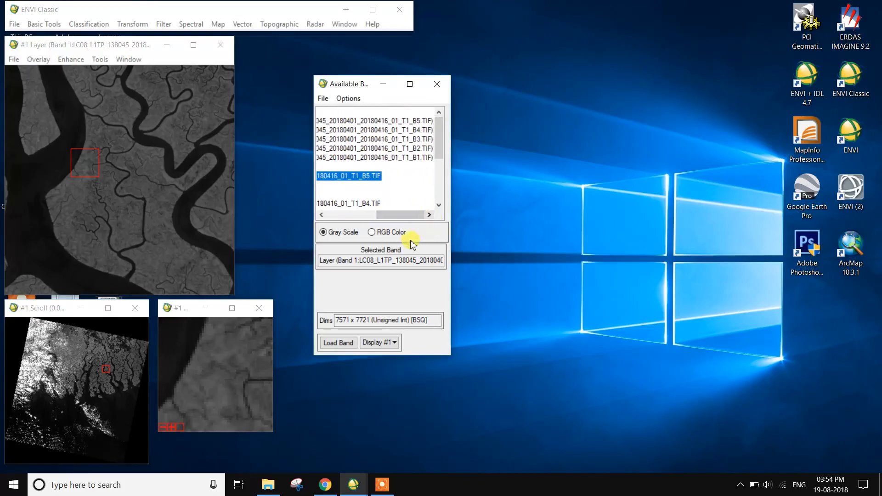
pyautogui.click(388, 232)
pyautogui.click(425, 121)
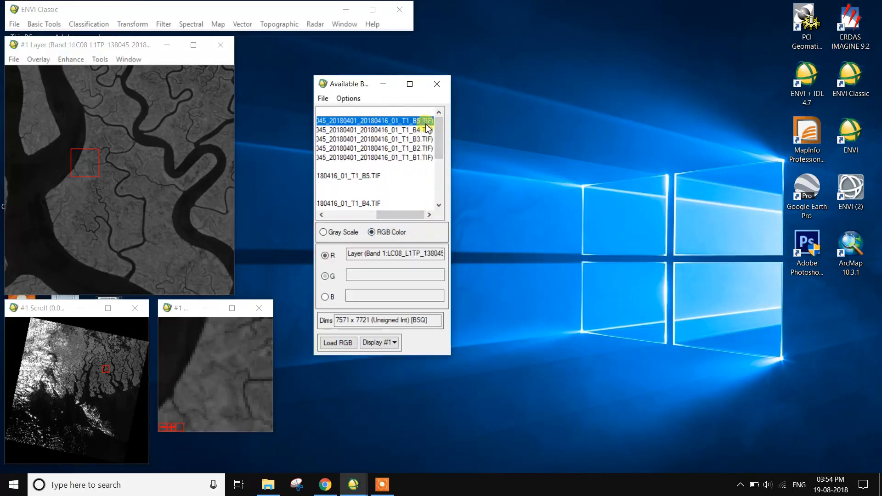
pyautogui.click(425, 130)
pyautogui.click(424, 138)
pyautogui.click(392, 340)
pyautogui.click(404, 350)
pyautogui.click(330, 343)
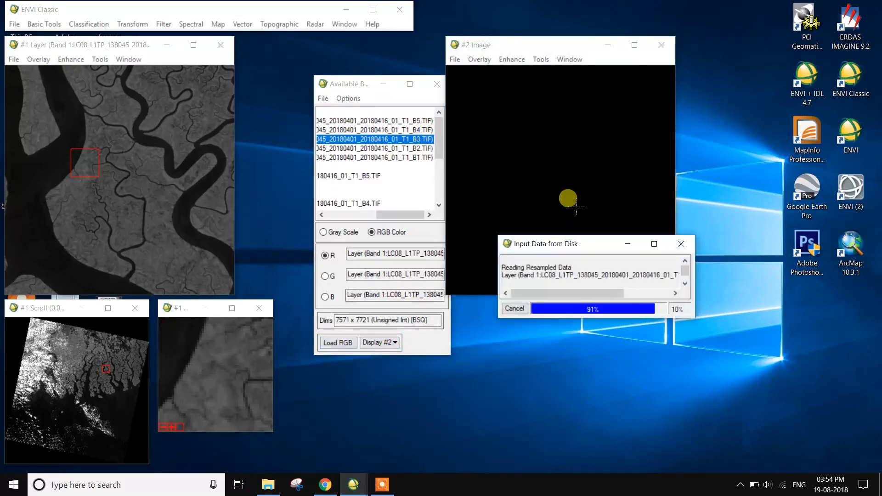
pyautogui.click(515, 357)
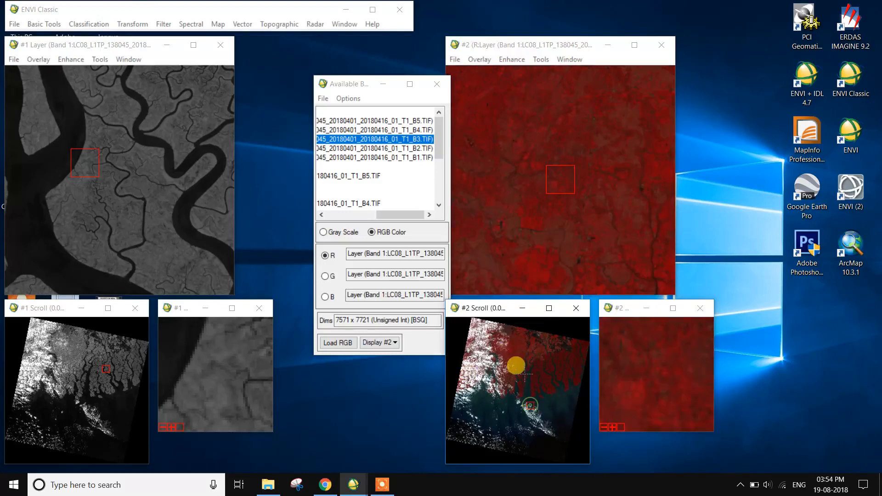
pyautogui.click(551, 345)
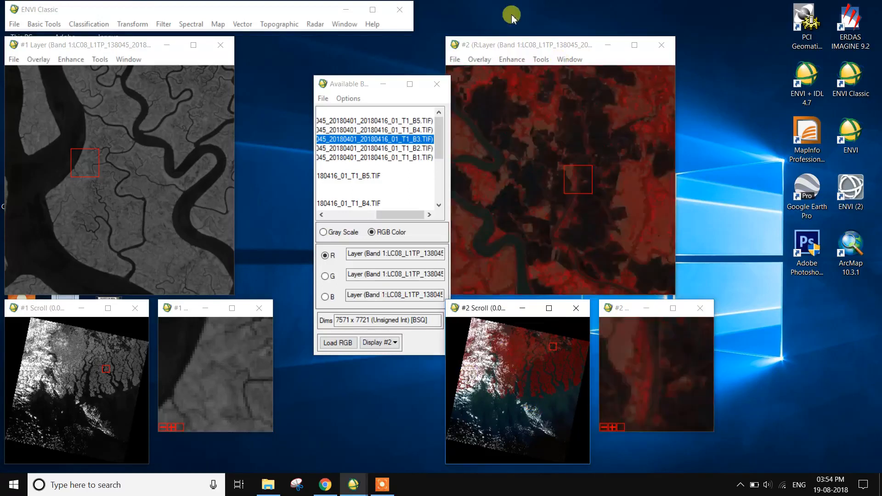
# Link Display #1 and Display #2 with dynamic overlay on, and compare the gray scale image with the RGB composite.
pyautogui.click(541, 60)
pyautogui.moveTo(569, 72)
pyautogui.click(694, 72)
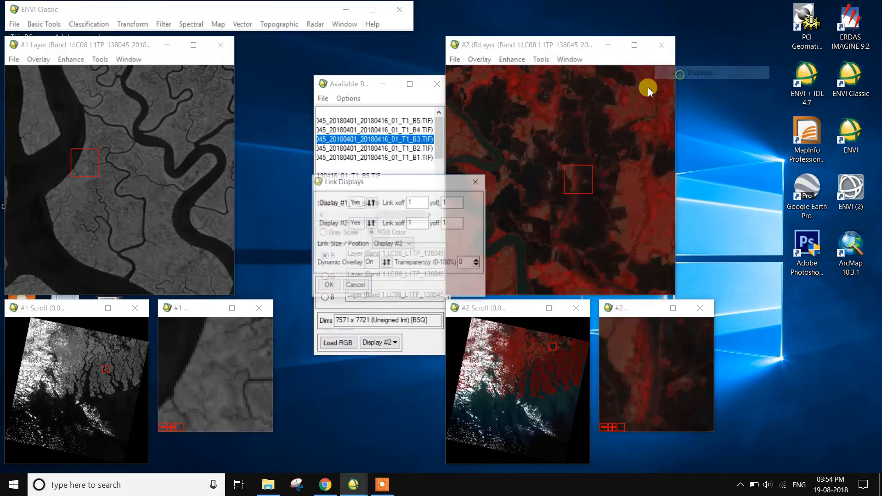
pyautogui.click(336, 285)
pyautogui.click(169, 163)
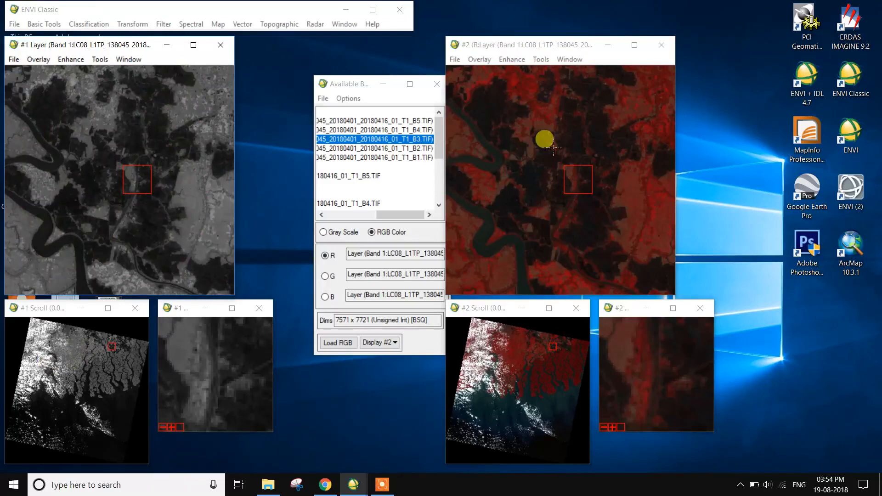
pyautogui.click(106, 198)
pyautogui.click(106, 198)
# Move the Available Bands List window clear of the Display #2 image.
pyautogui.moveTo(403, 214); pyautogui.dragTo(349, 214)
pyautogui.moveTo(350, 87); pyautogui.dragTo(315, 54)
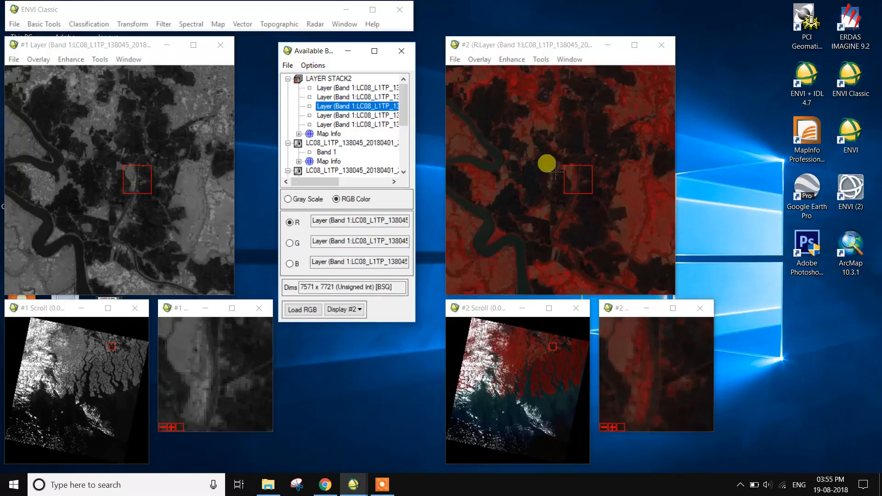
pyautogui.click(382, 484)
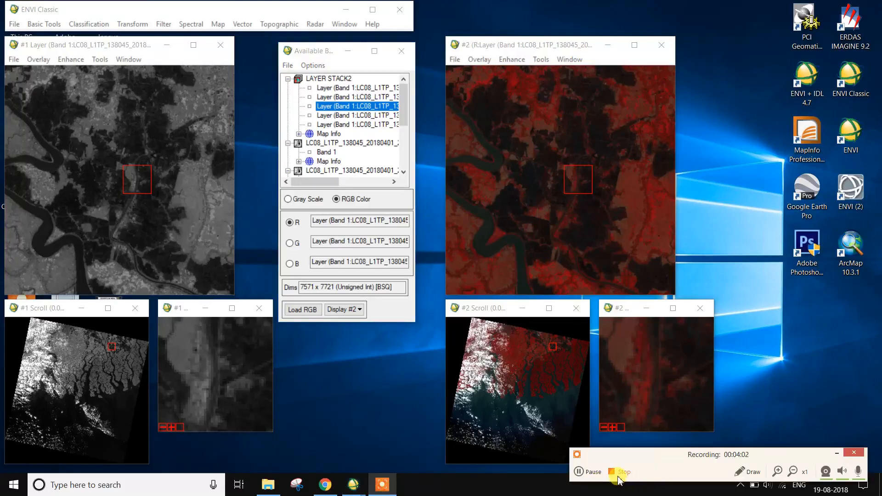